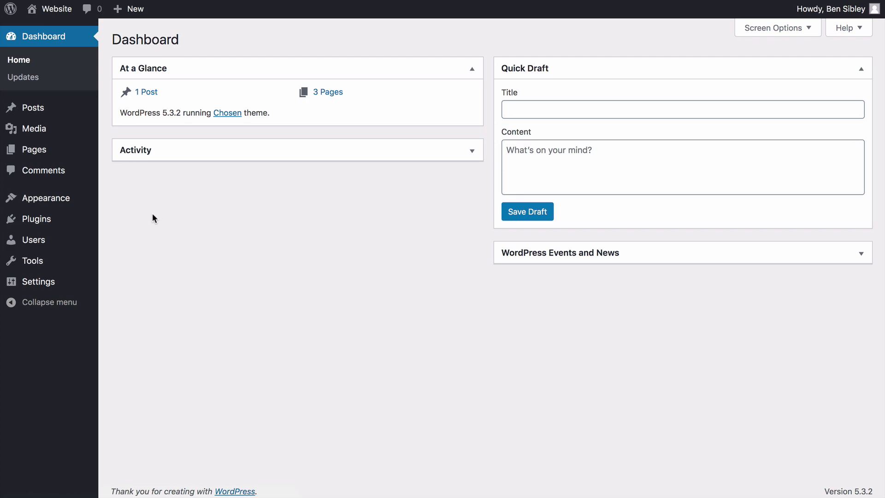
Upload example.pdf from the computer through Media > Add New.
mouse_move(76, 132)
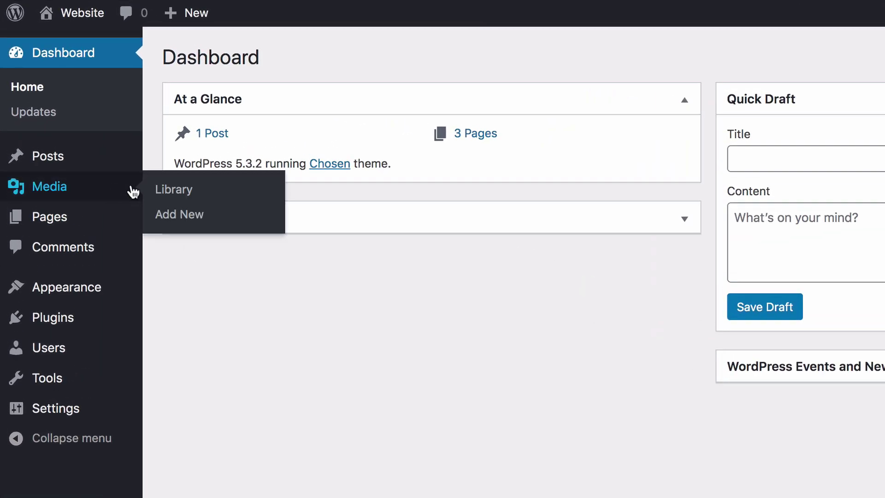
left_click(233, 221)
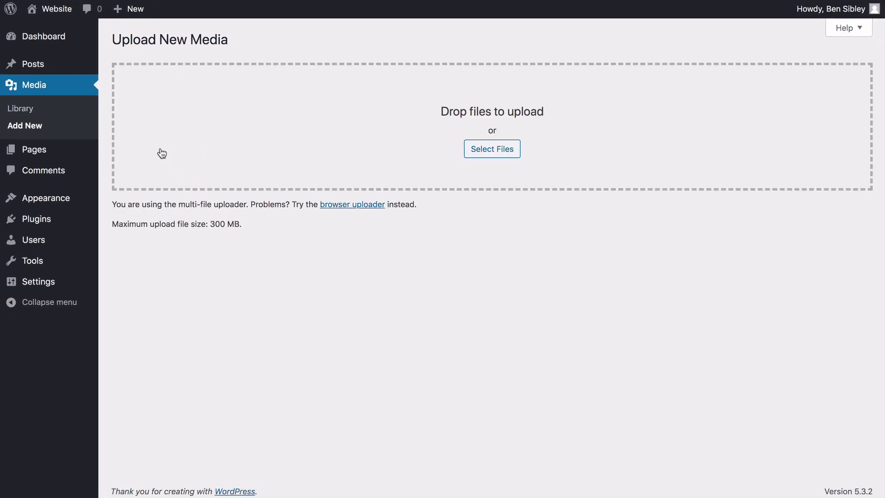
left_click(493, 158)
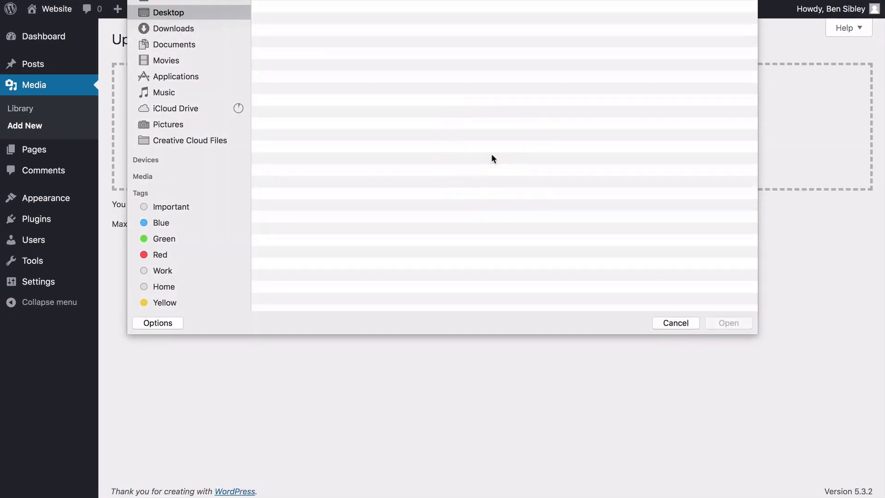
left_click(486, 2)
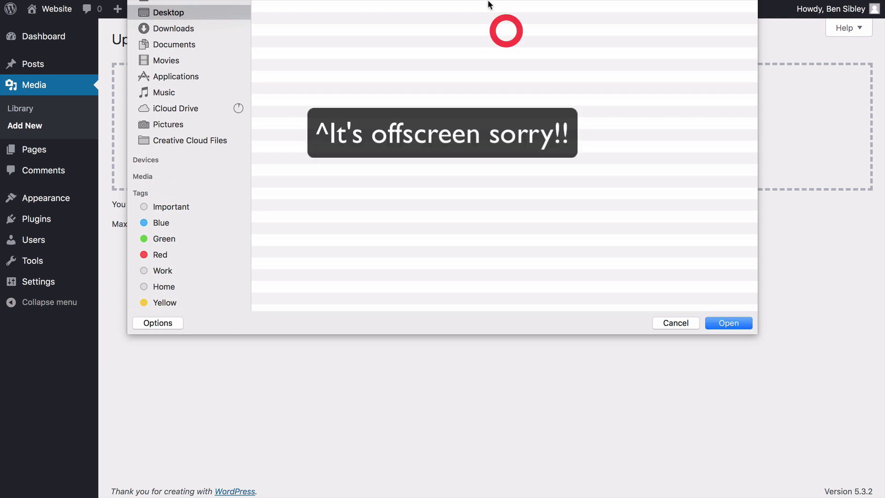
left_click(715, 324)
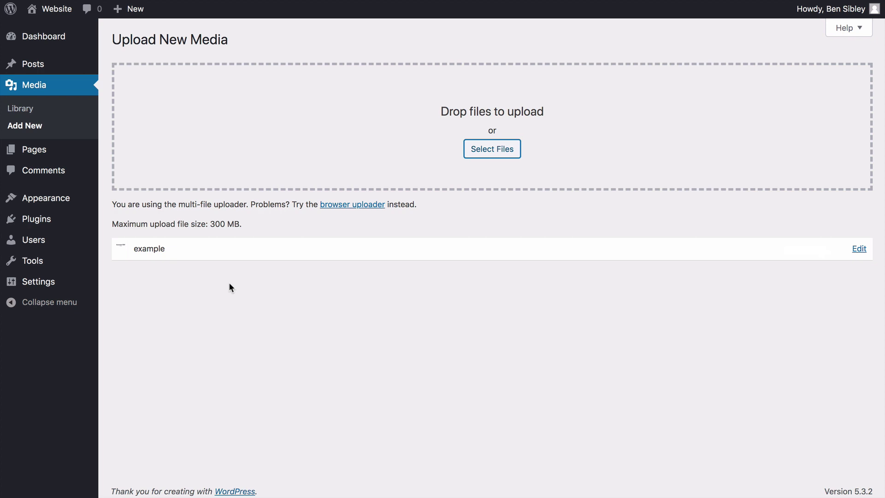
Open example.pdf's Attachment Details in the Media Library and select its file URL.
left_click(50, 110)
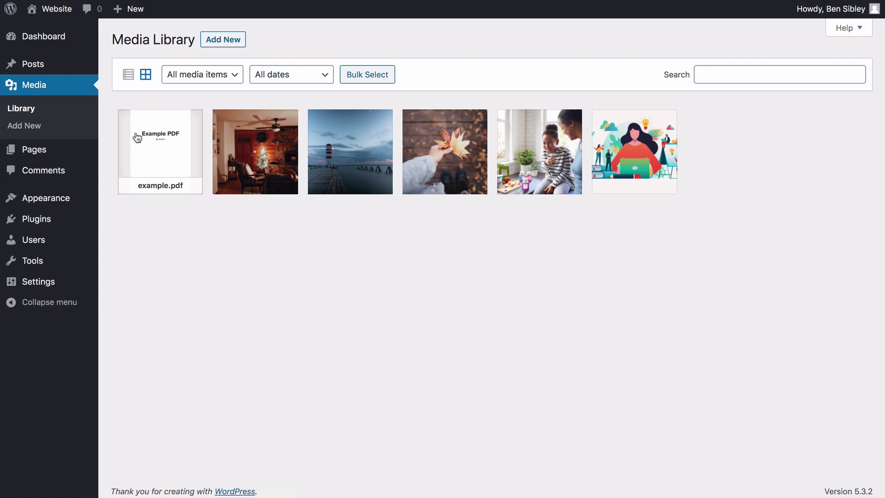
left_click(165, 147)
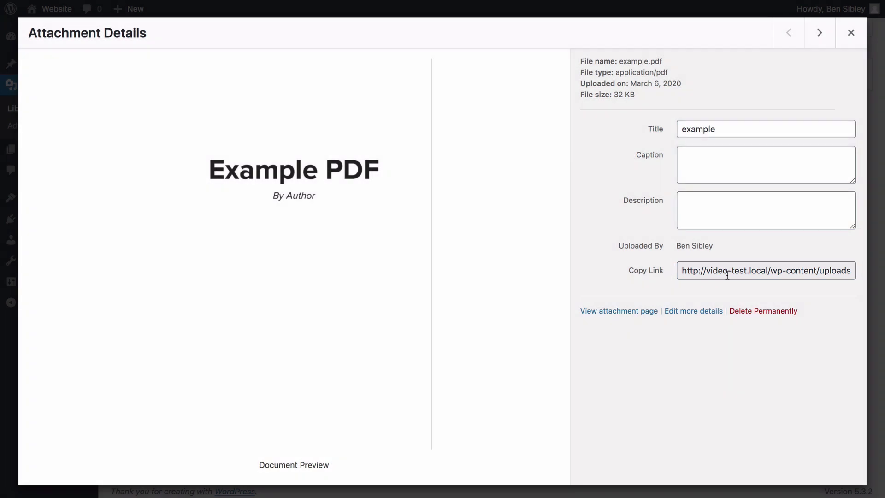
left_click(729, 271)
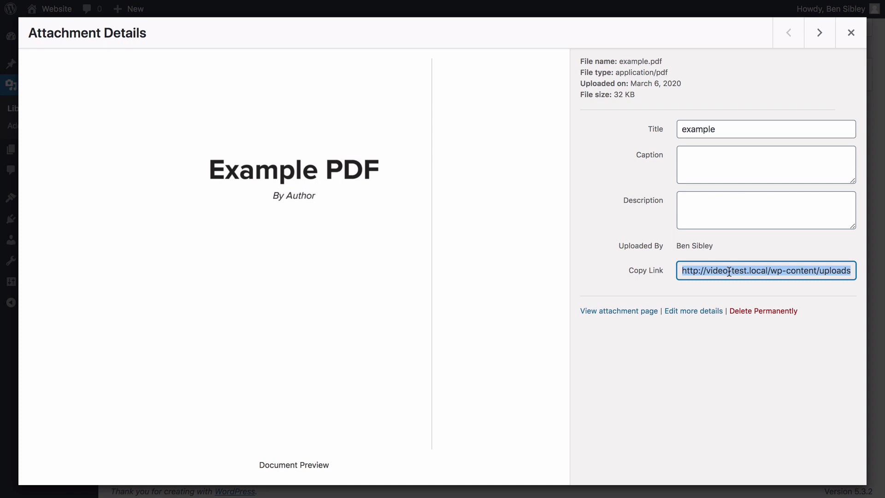
Copy the PDF's URL, load it in a new Chrome tab to check it opens, then close that tab.
key("super+c")
key("super+t")
key("super+v")
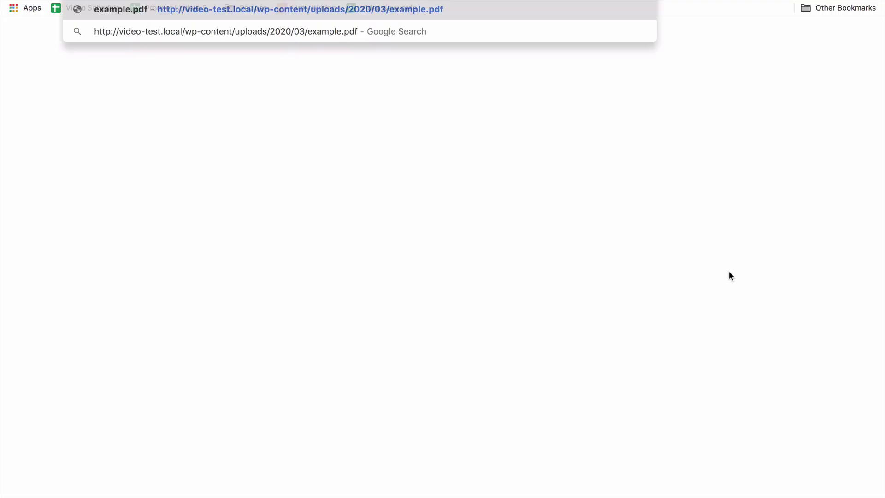
key("Return")
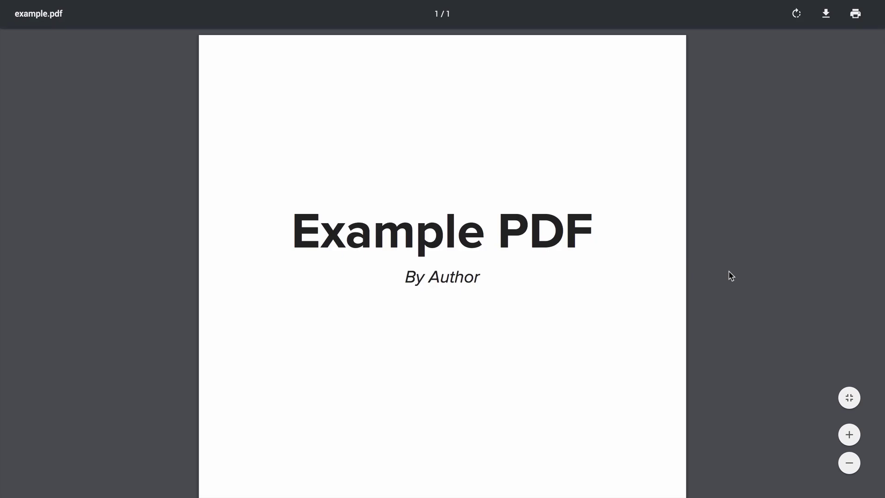
scroll(541, 184, "down", 4)
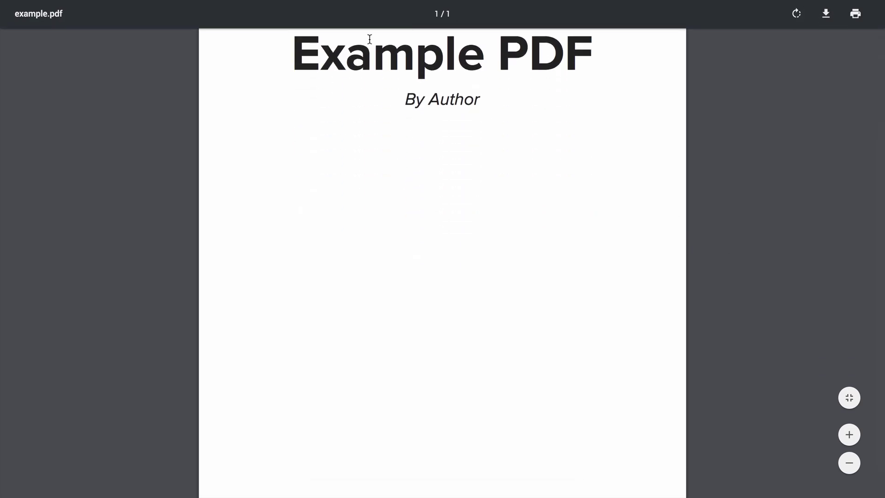
scroll(368, 37, "up", 4)
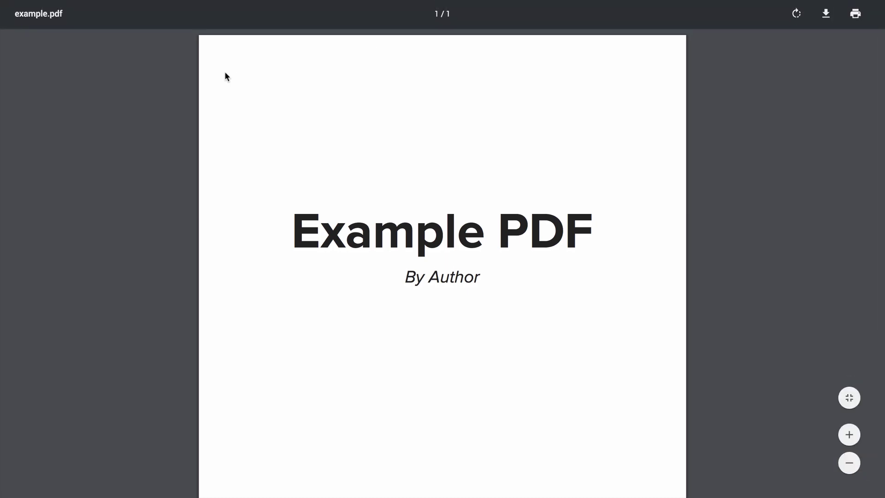
key("super+w")
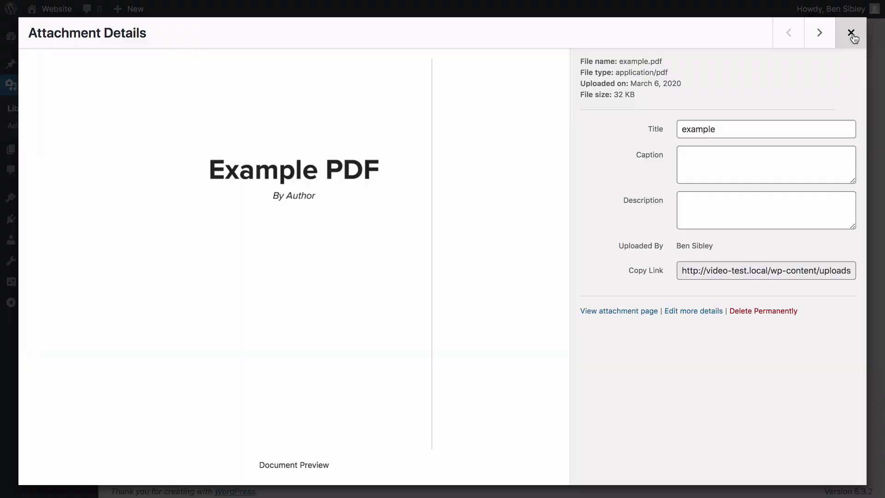
Close the attachment details and open 'This is an Example Blog Post' for editing.
left_click(851, 32)
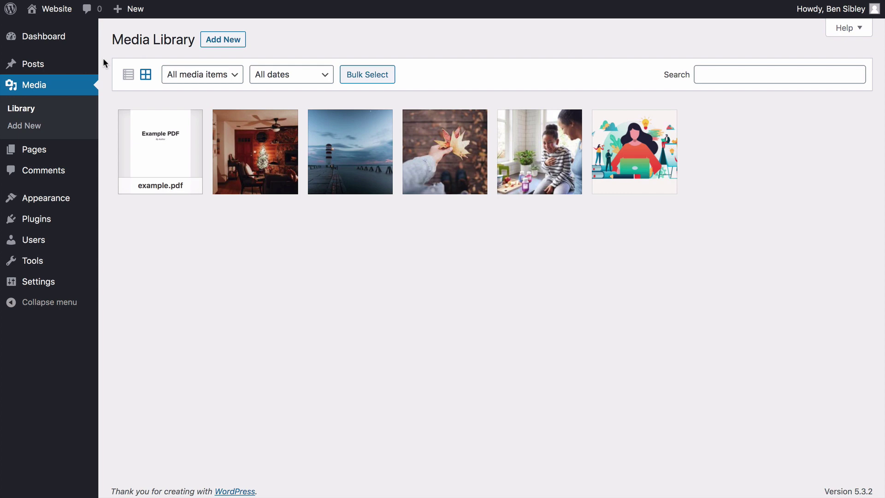
left_click(55, 68)
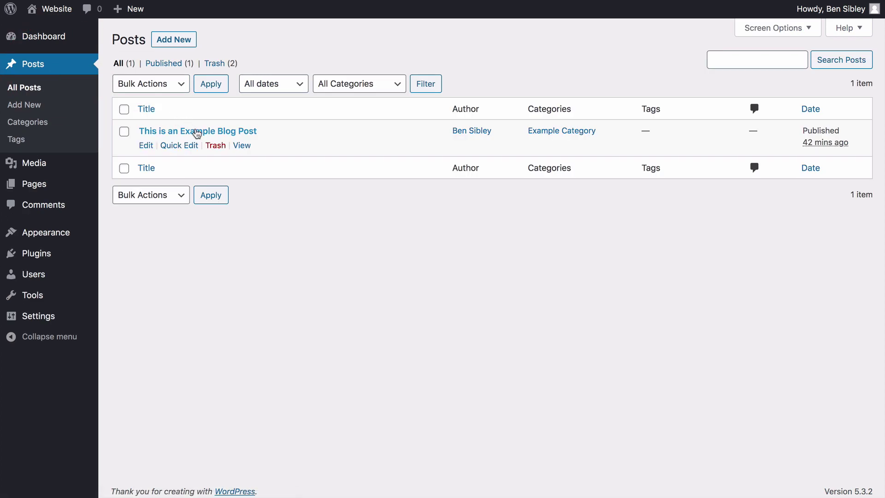
left_click(198, 133)
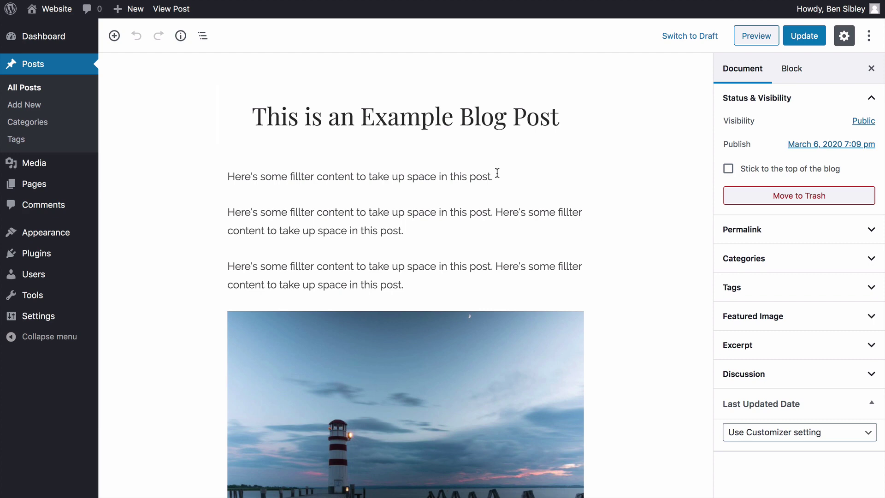
Add a 'Get the PDF' paragraph after the first paragraph, linked to the pasted PDF URL.
left_click(502, 177)
key("Return")
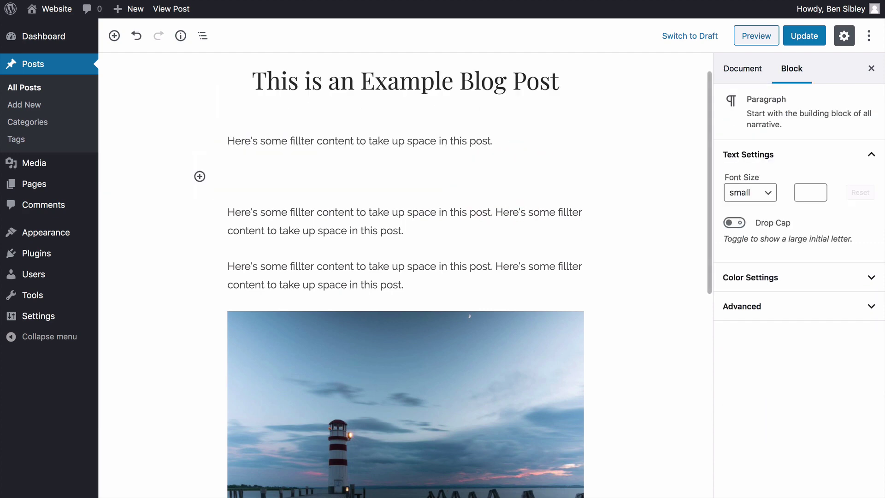
type("Get the PDF")
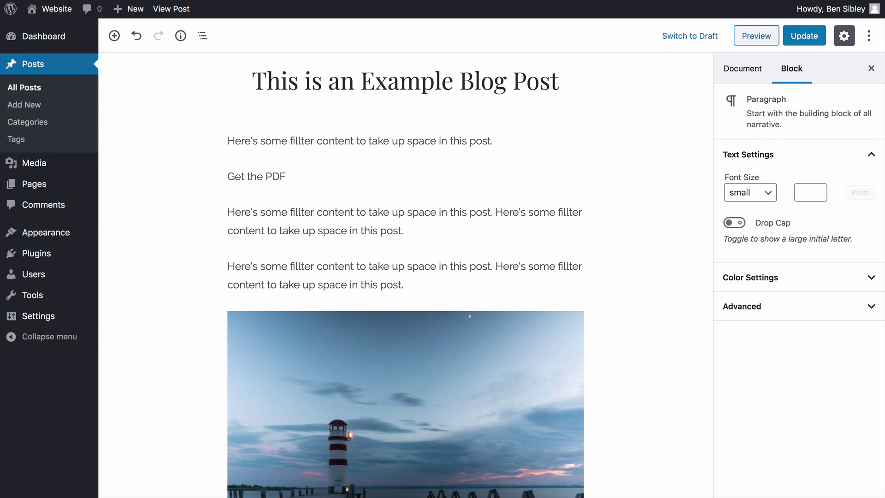
key("shift+Home")
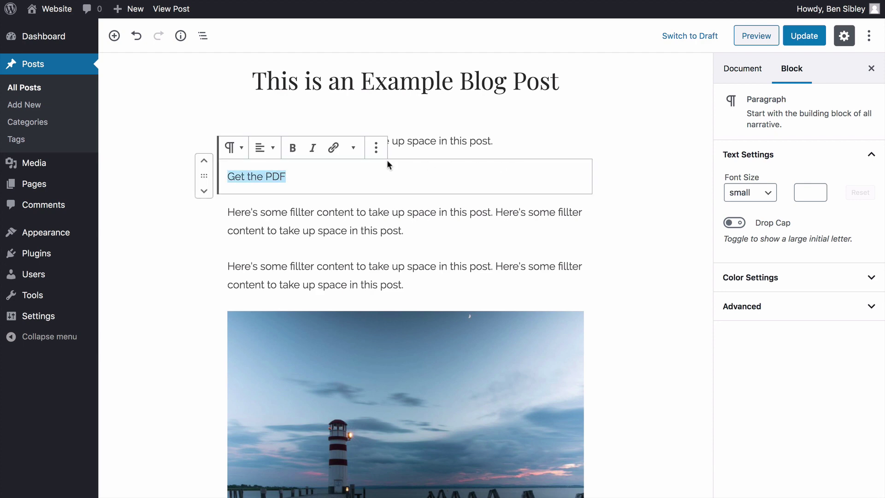
left_click(334, 149)
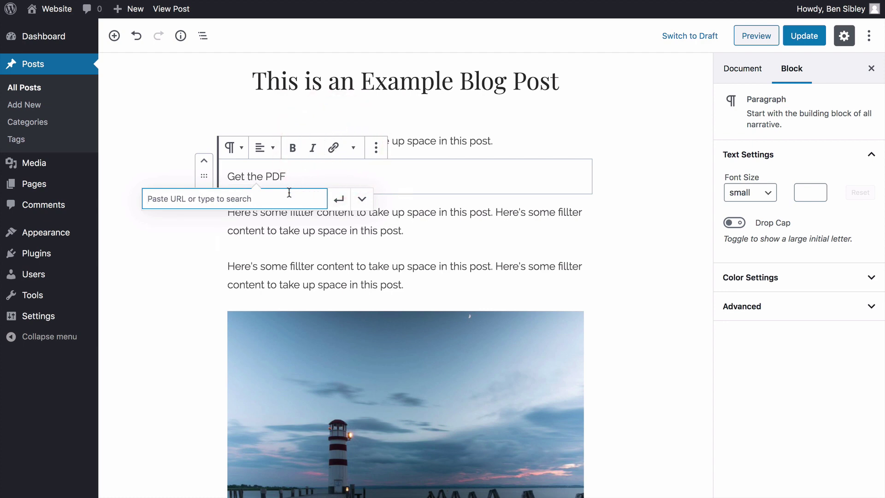
key("super+v")
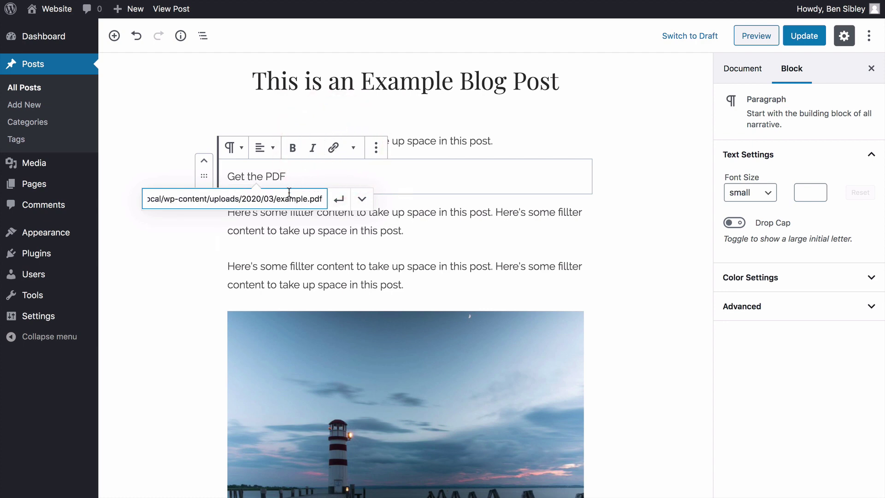
key("Return")
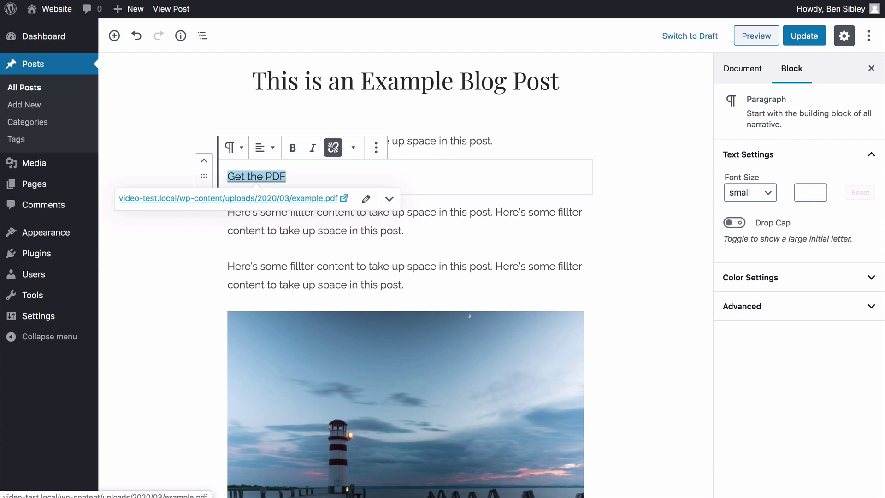
Update the post, view it on the site, and follow its Get the PDF link.
left_click(667, 110)
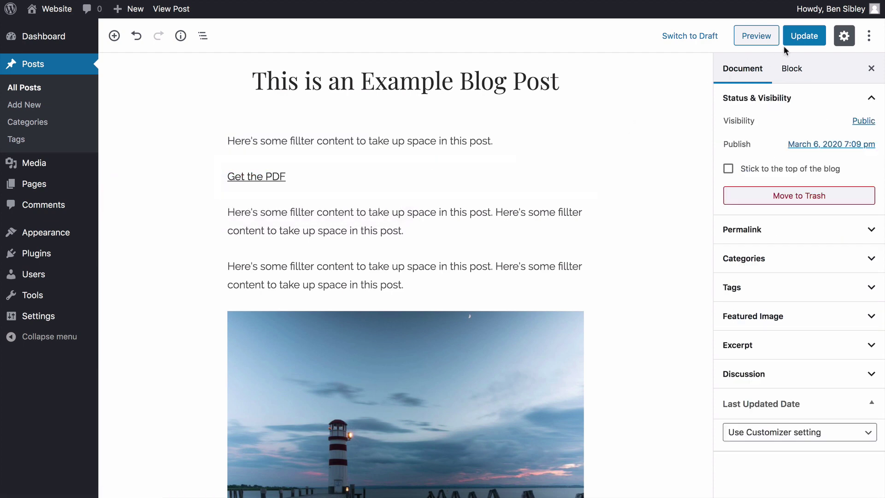
left_click(798, 37)
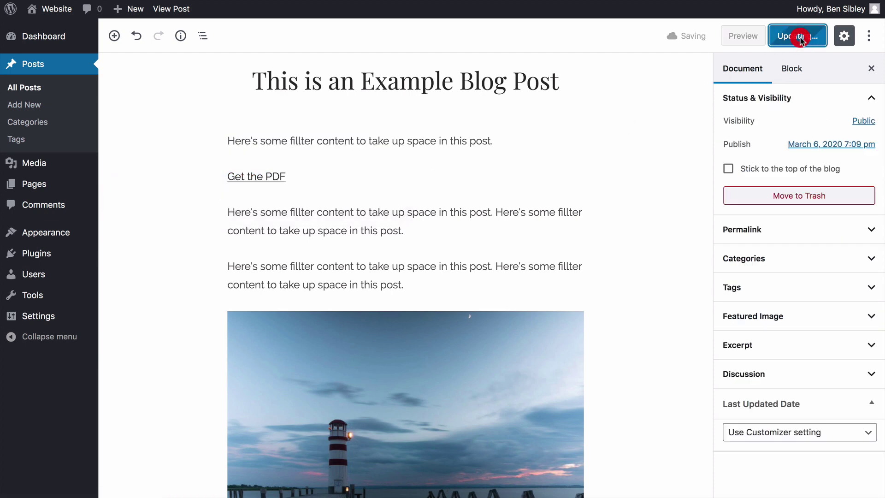
left_click(178, 14)
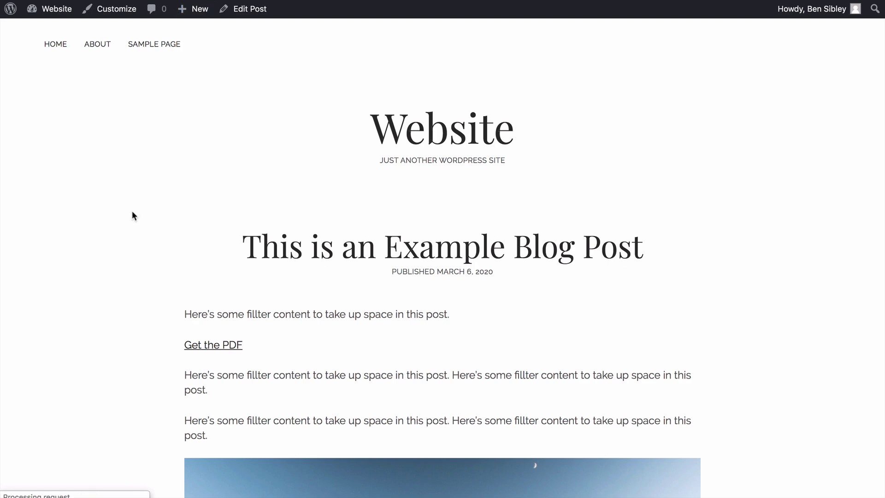
scroll(132, 216, "down", 4)
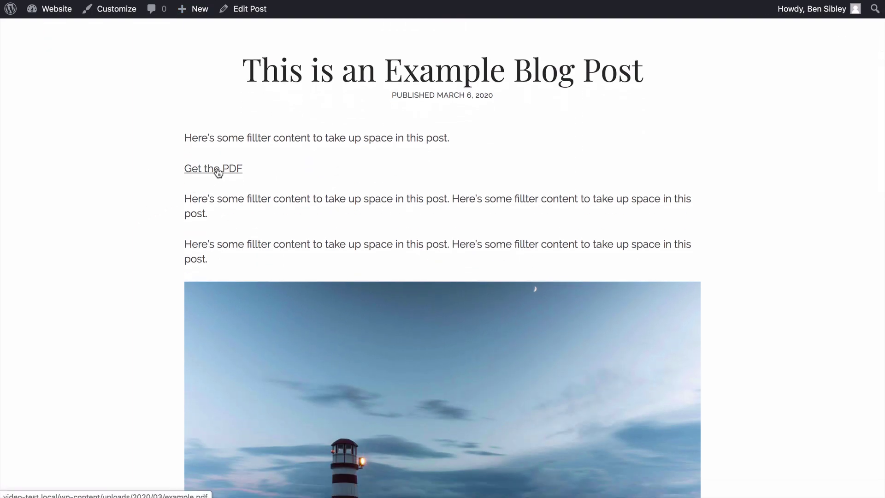
left_click(219, 173)
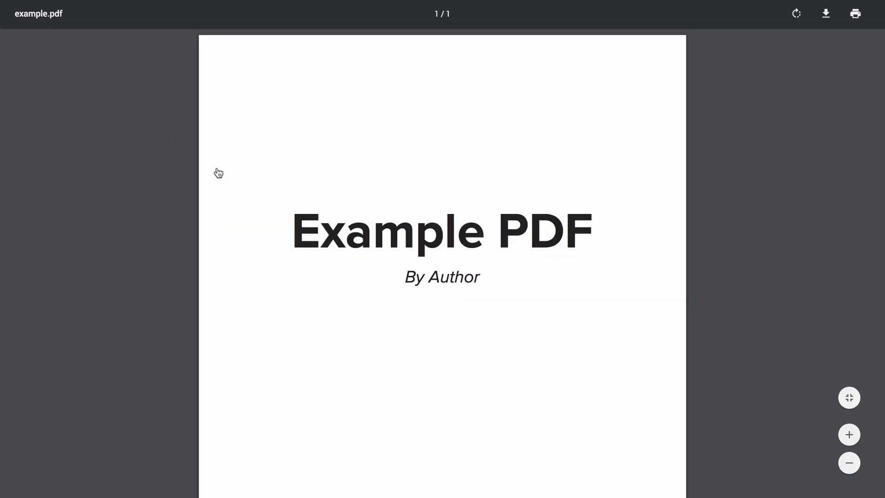
Back on the live post, inspect the Get the PDF link's right-click options, then return to the editor.
scroll(219, 173, "left", 5)
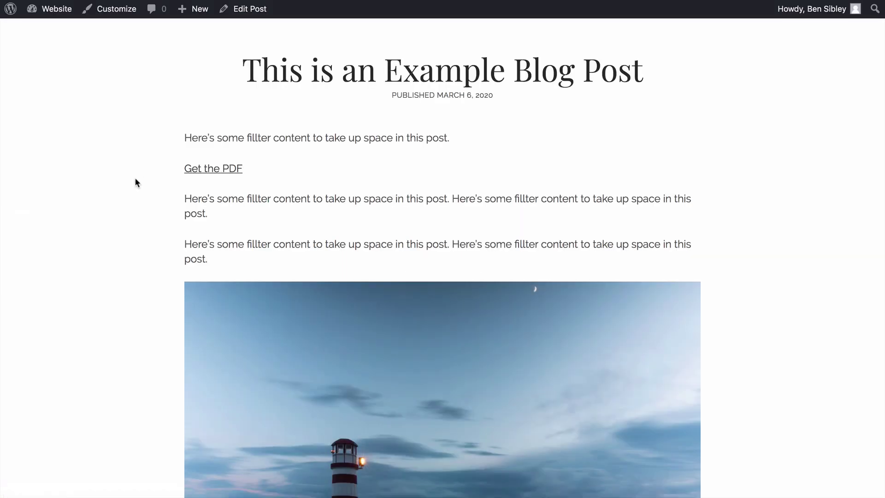
left_click(134, 182)
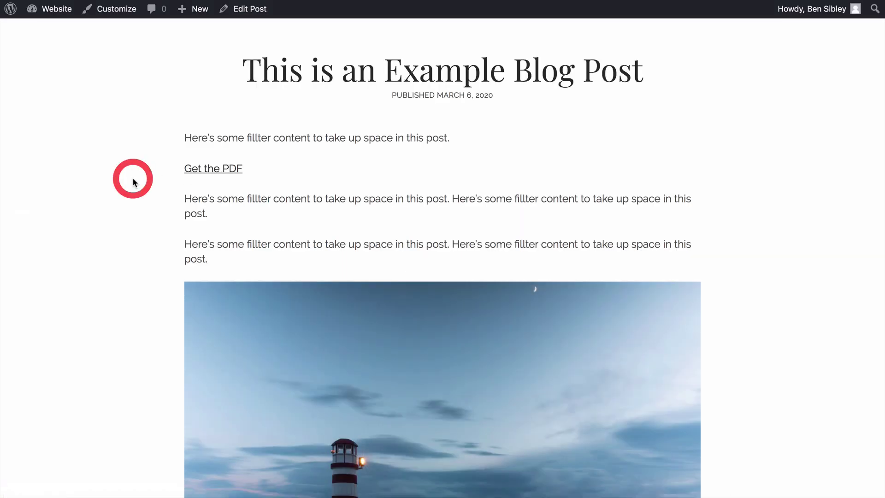
scroll(134, 182, "up", 1)
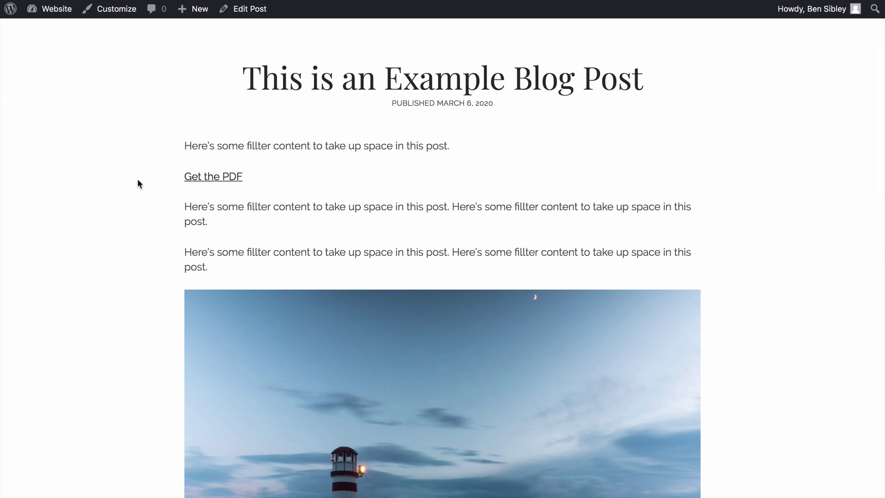
right_click(220, 180)
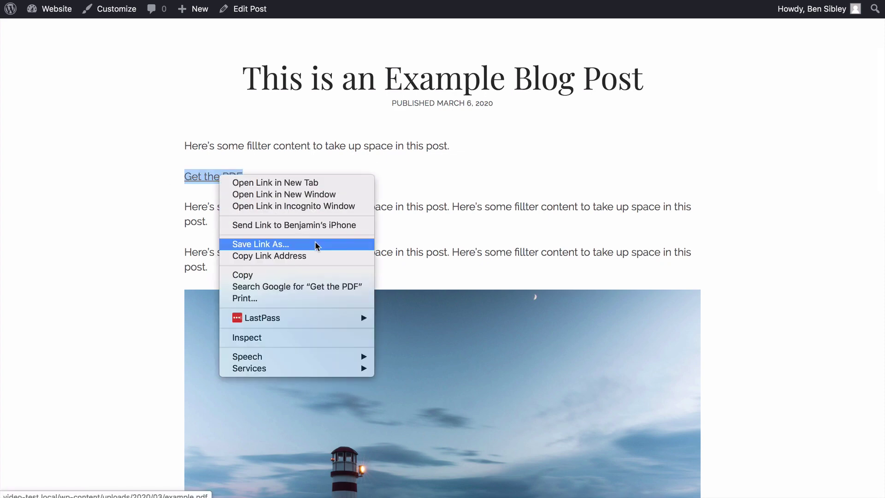
left_click(104, 165)
left_click(164, 141)
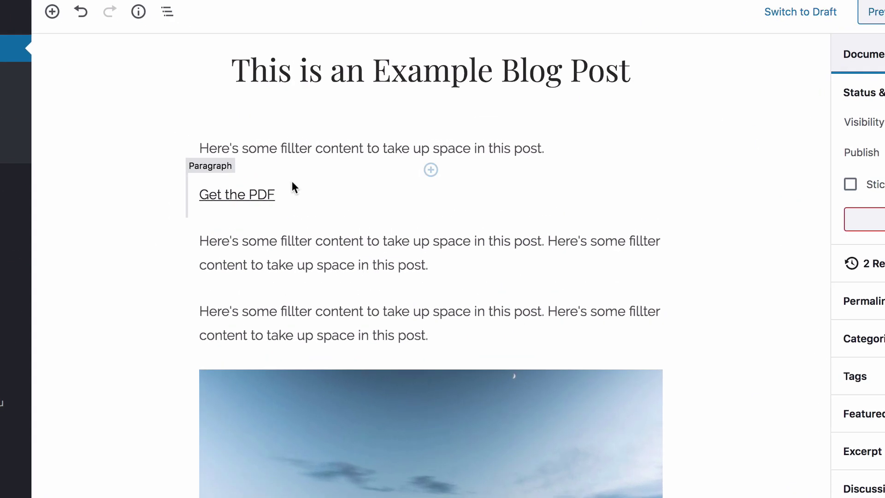
Insert 'download' into the Get the PDF link's <a> tag in HTML mode, then switch back to visual editing.
left_click(287, 193)
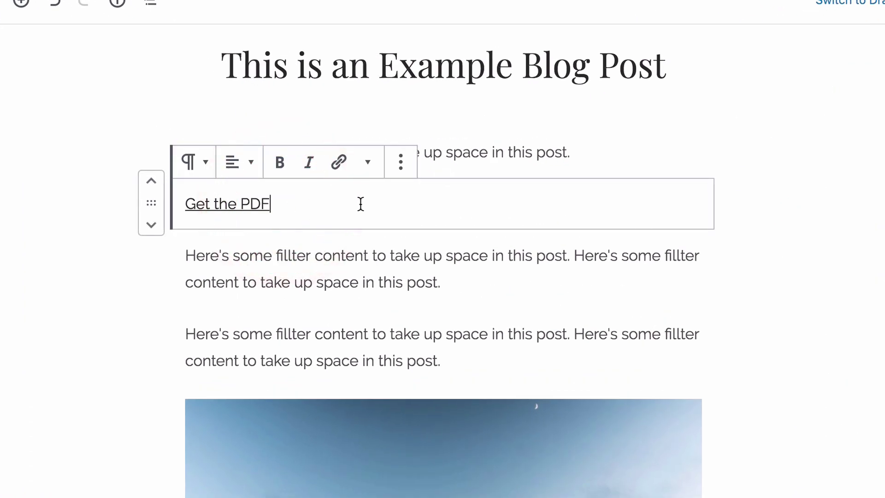
left_click(401, 170)
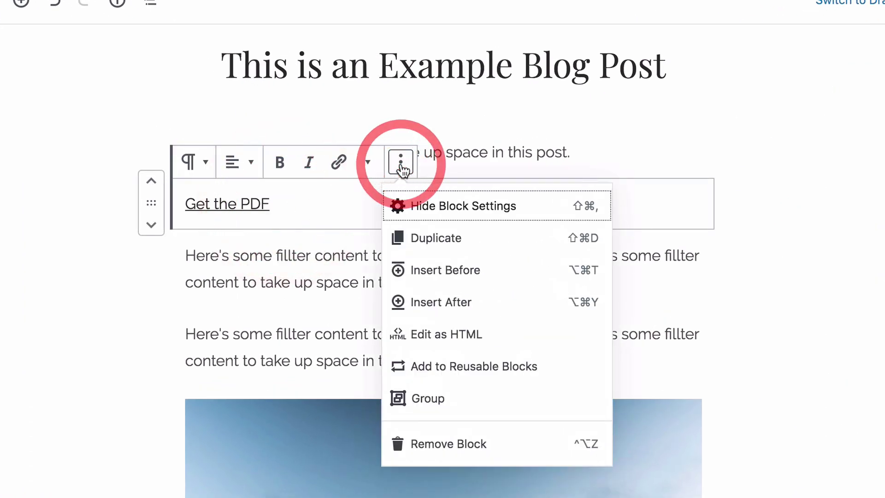
left_click(512, 342)
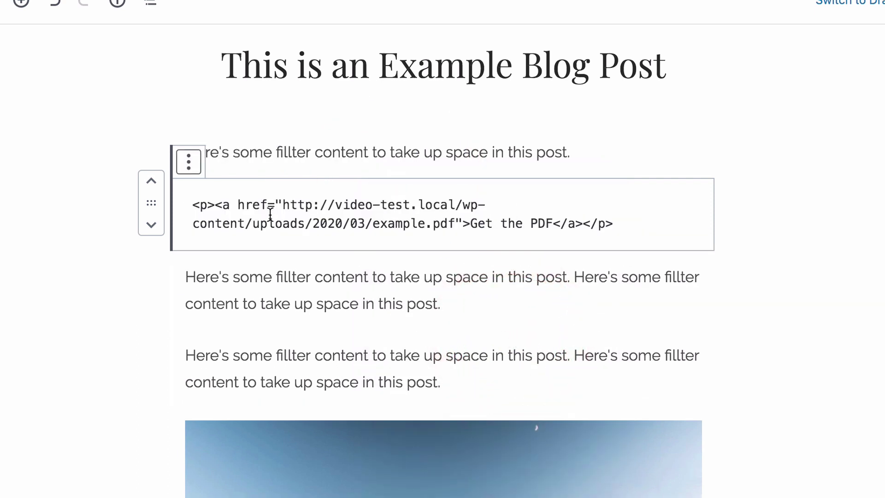
left_click(231, 205)
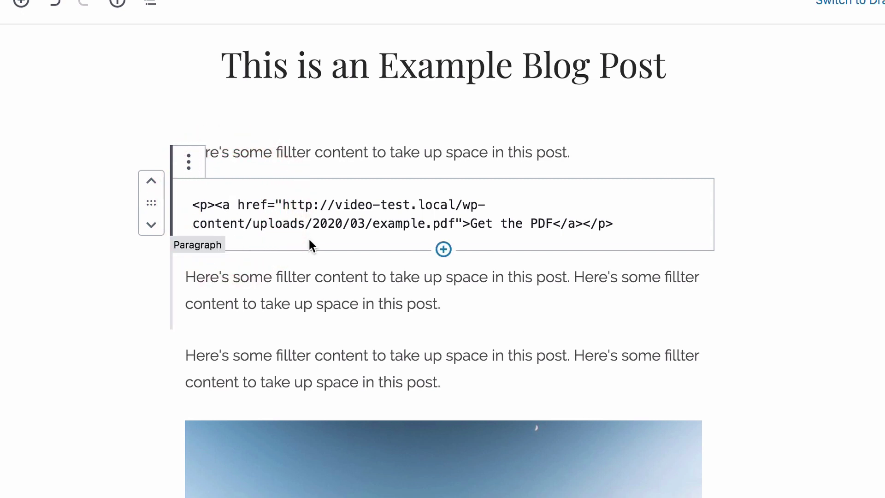
type("download=\"")
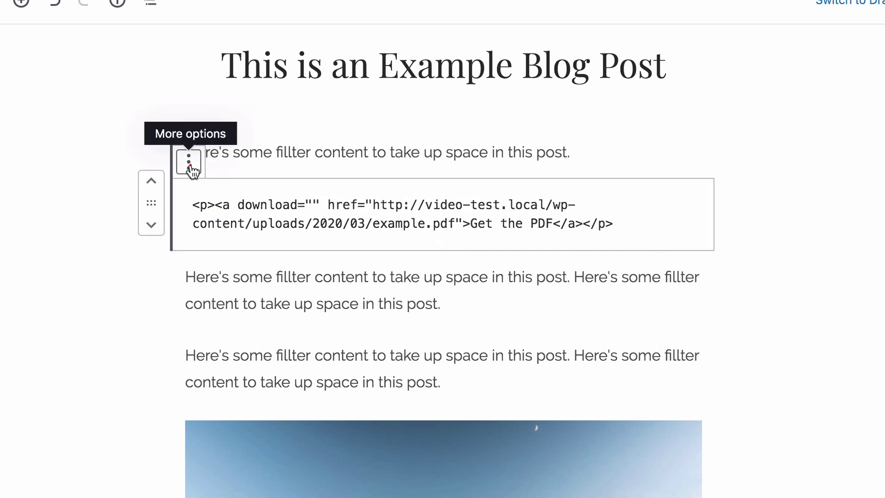
left_click(189, 166)
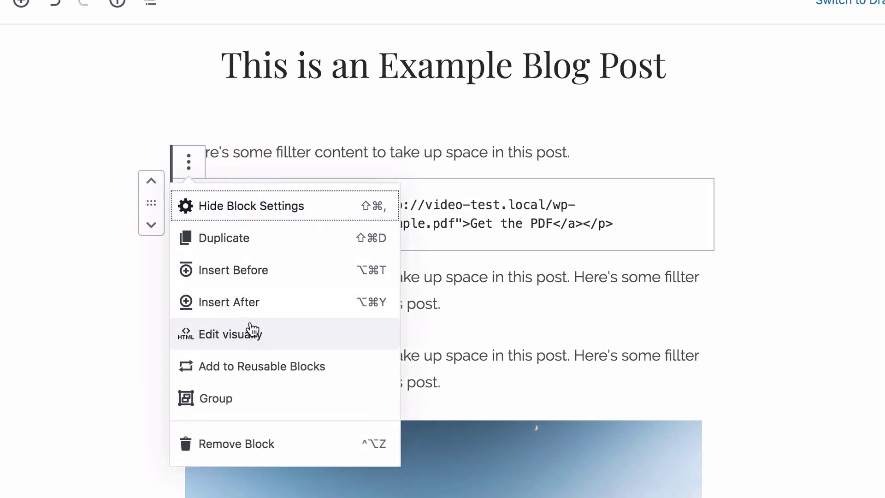
left_click(279, 338)
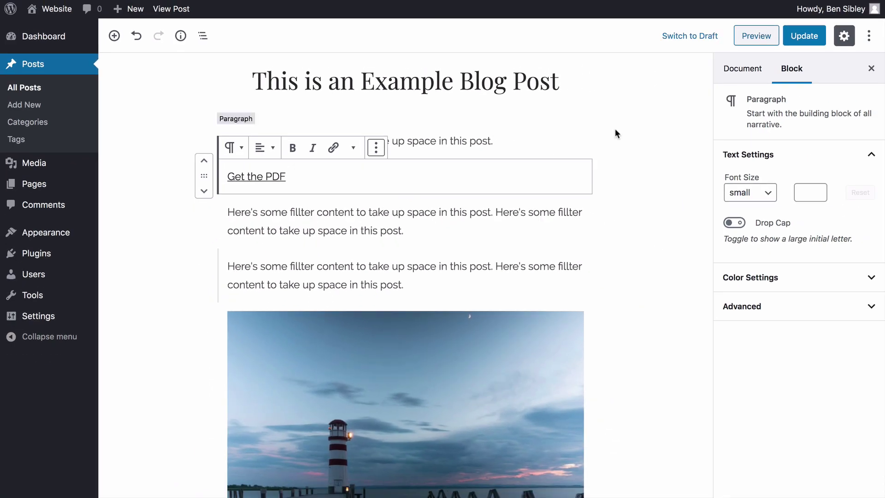
Update the post, view it live, and click Get the PDF to download example.pdf.
left_click(805, 35)
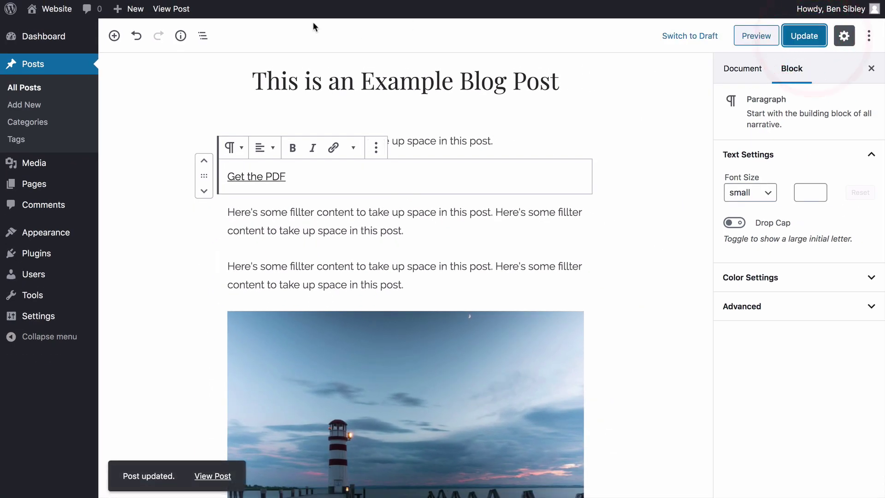
left_click(175, 17)
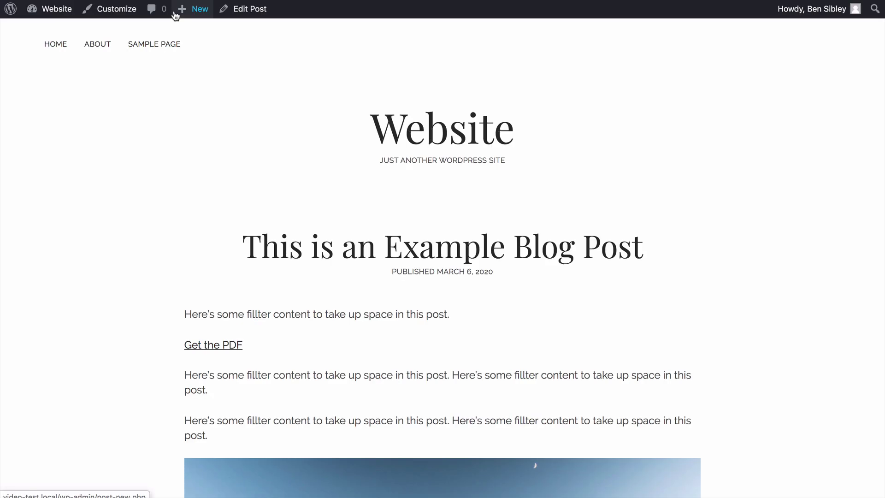
scroll(105, 258, "down", 4)
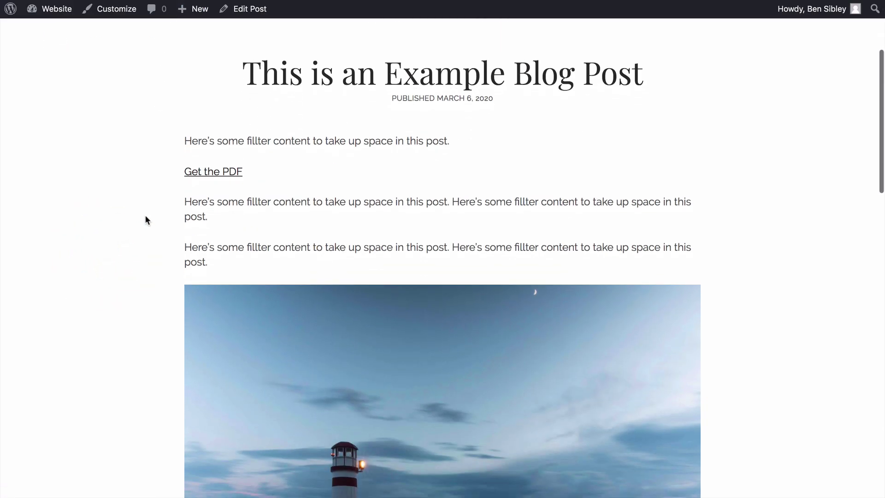
left_click(215, 175)
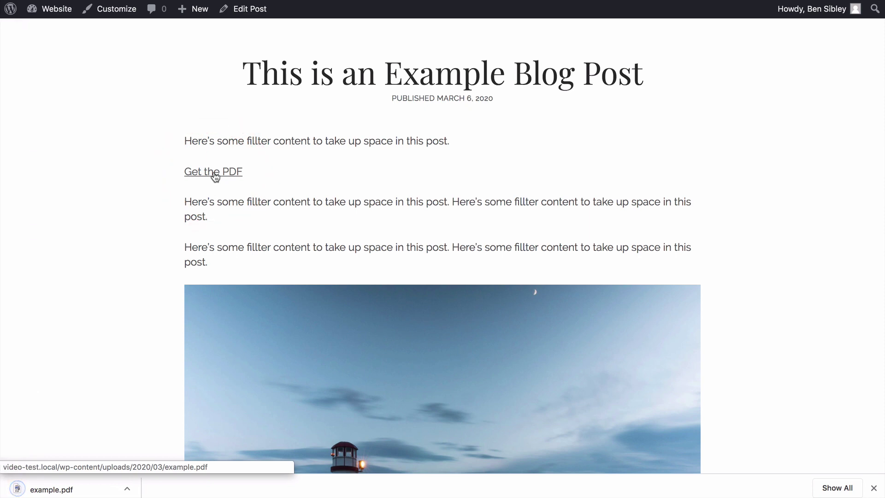
left_click(148, 196)
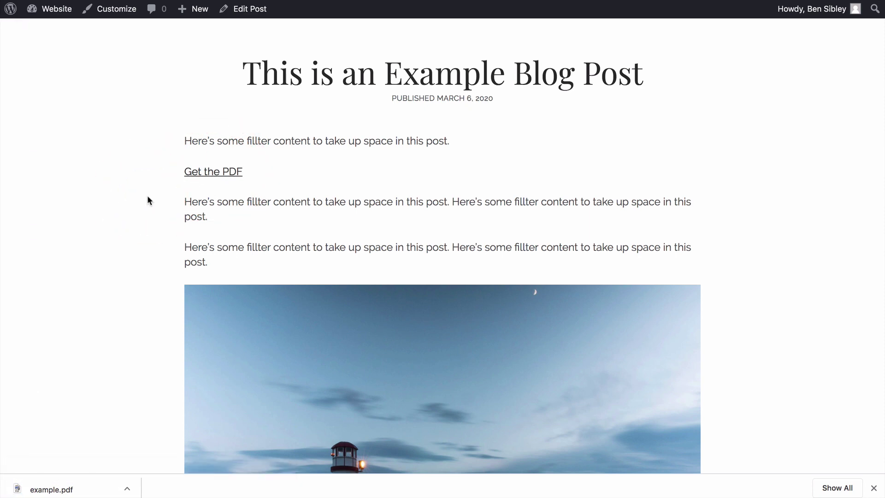